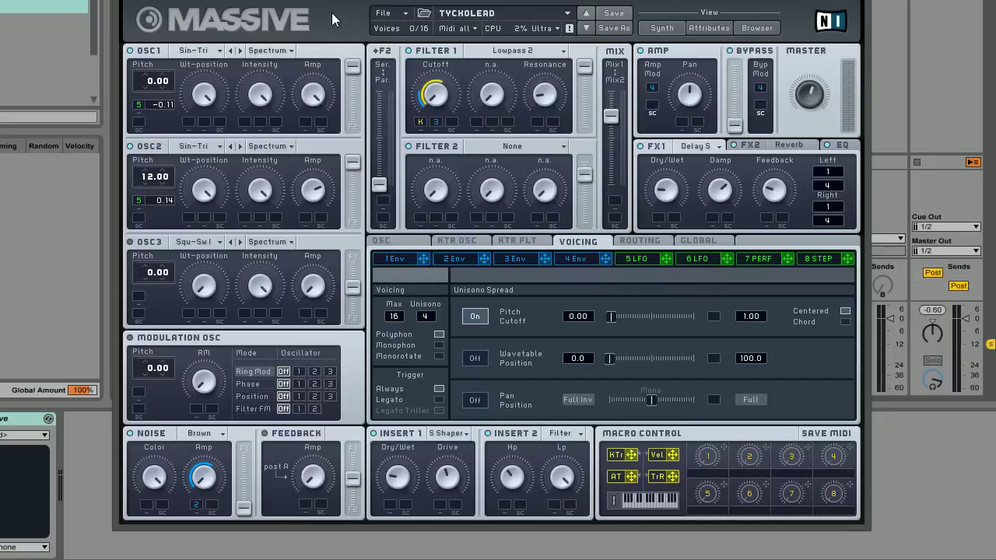
Create a new blank Untitled Sound from the File menu.
click(398, 13)
click(393, 13)
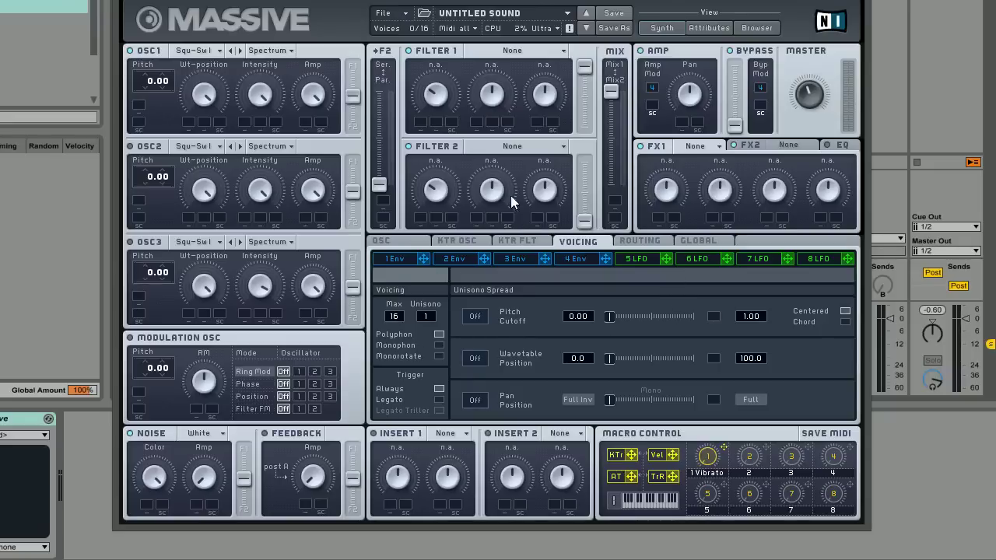
Set Unisono to 4 and Max voices to 64, and switch Pitch/Cutoff unison spread on.
drag(433, 314, 406, 319)
drag(401, 317, 406, 31)
drag(396, 321, 399, 318)
click(474, 316)
drag(611, 319, 615, 319)
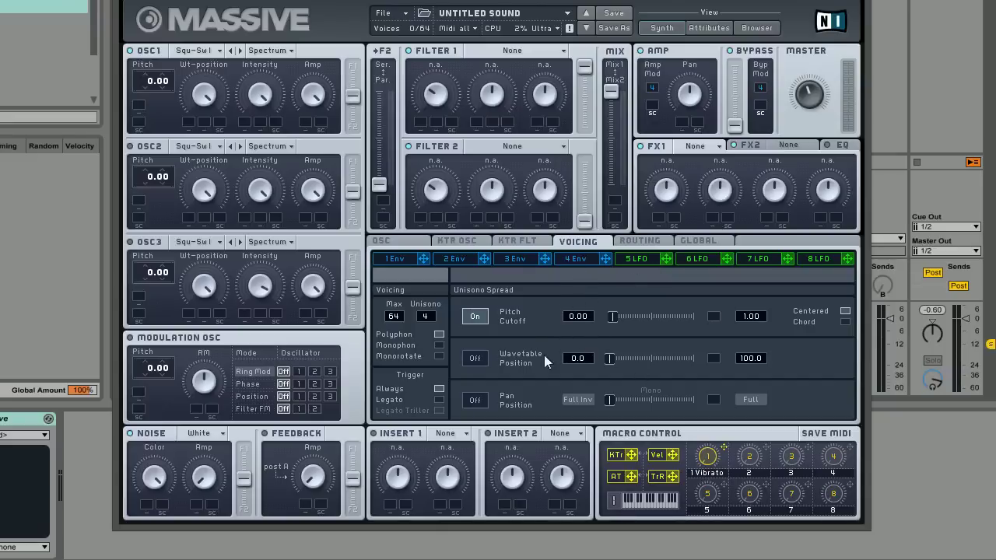
On the Osc page, set the vibrato Depth and Rate modulation slots to OFF.
click(401, 240)
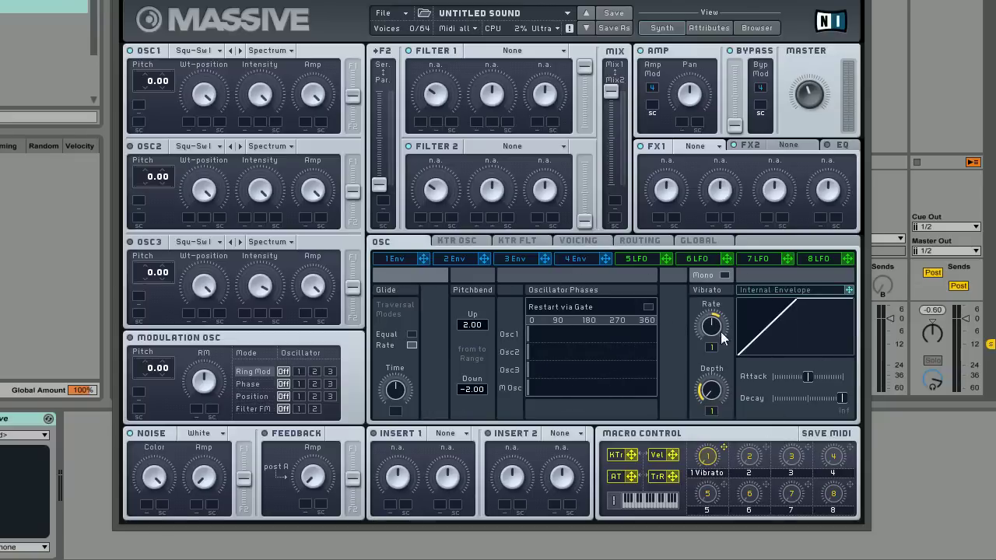
right_click(711, 413)
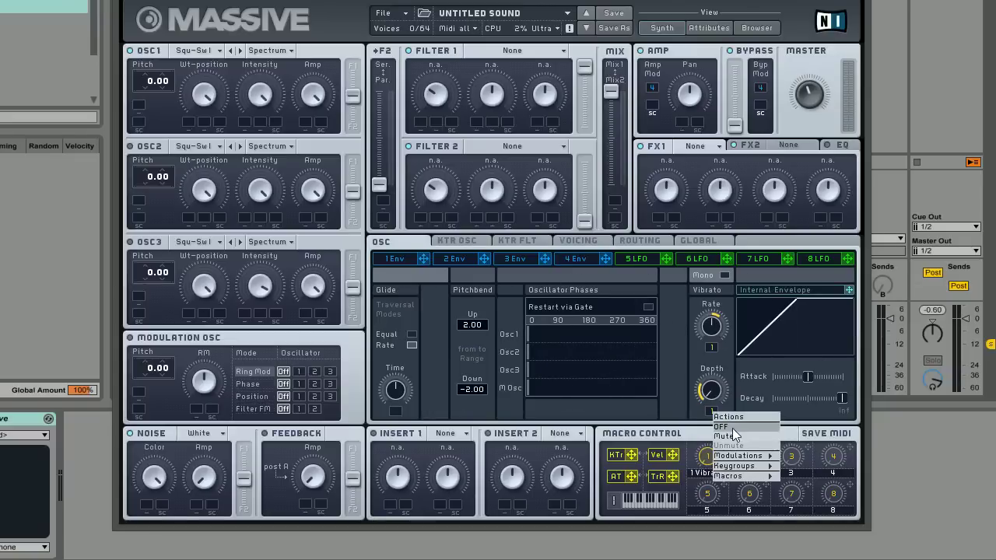
click(731, 433)
right_click(712, 344)
click(728, 366)
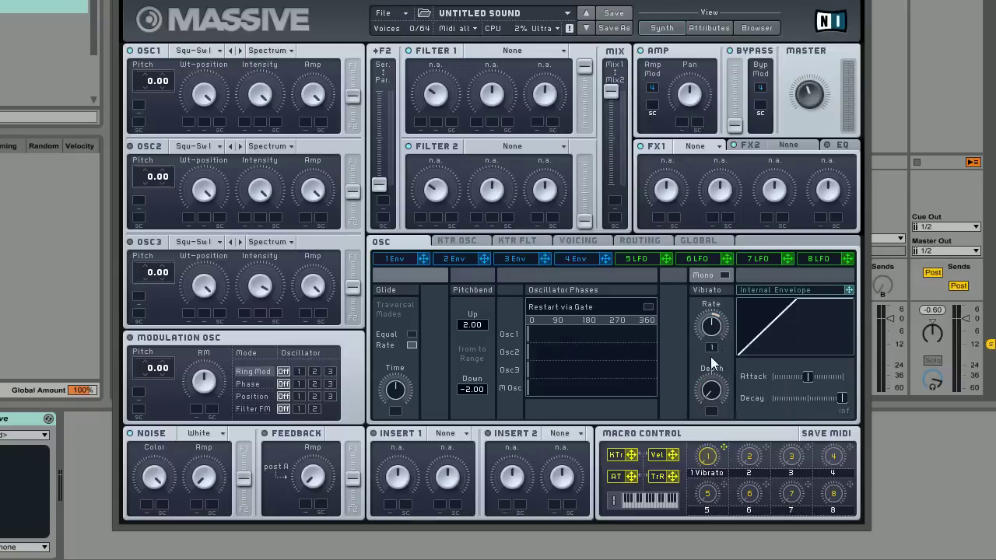
right_click(711, 350)
click(729, 363)
Load the Sin-Triangle wavetable into oscillators 1 and 2.
click(200, 51)
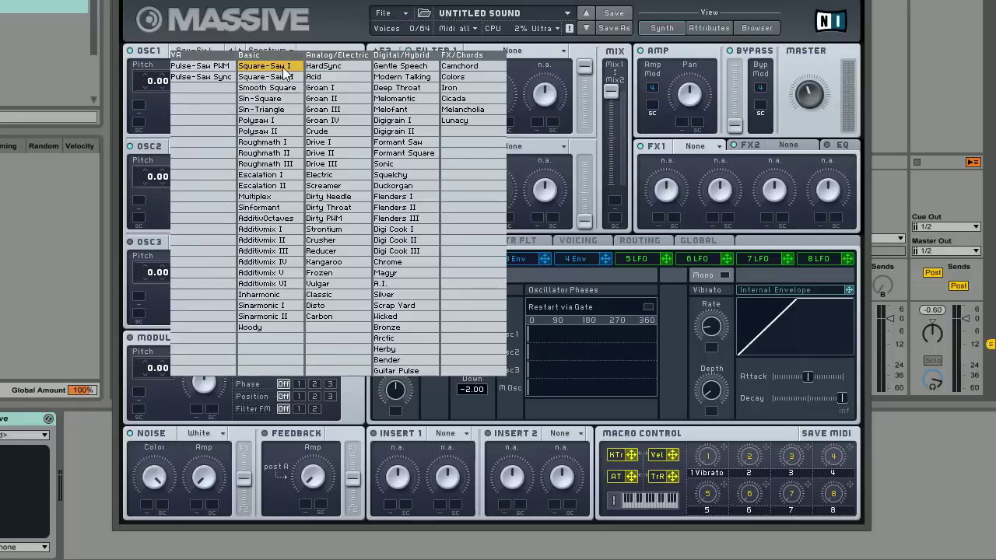
click(274, 109)
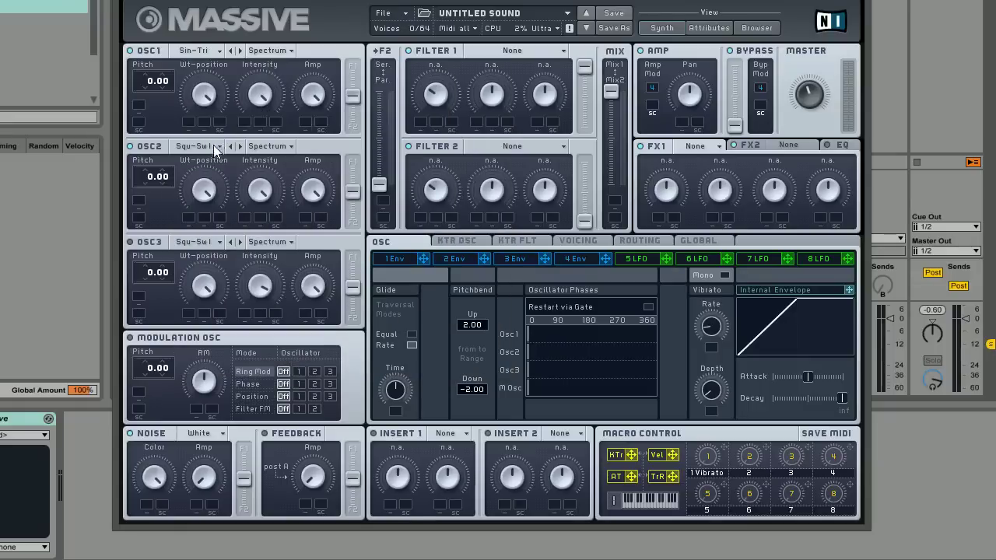
click(217, 150)
click(285, 210)
Adjust both wavetable positions, pitch oscillator 2 to 12.00, and route both oscillators fully to filter 1.
drag(224, 99, 219, 124)
drag(217, 172, 204, 225)
drag(154, 166, 157, 161)
drag(353, 95, 352, 66)
drag(352, 191, 352, 161)
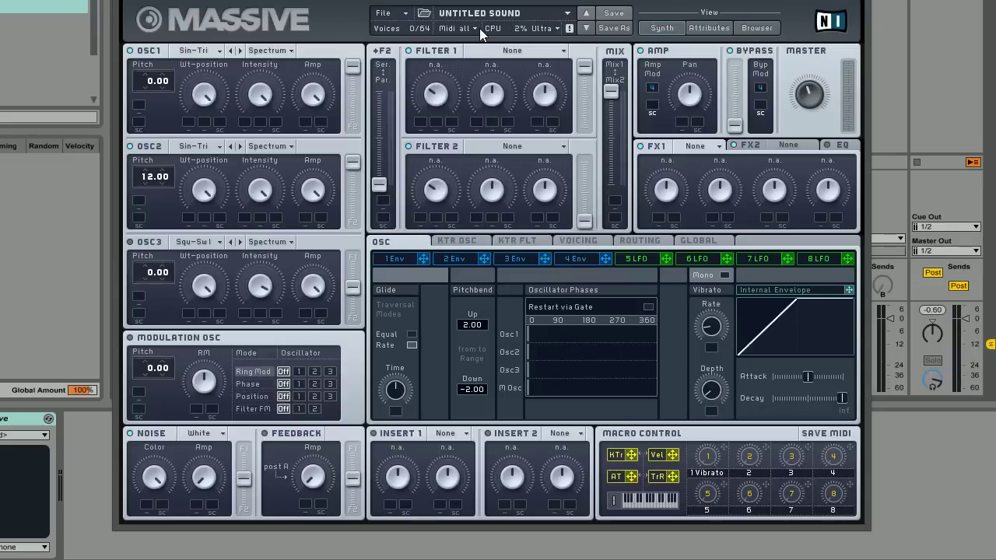
Make LFO 5 a triangle with XFade at top and map it to oscillator 1 and 2 pitch.
click(630, 258)
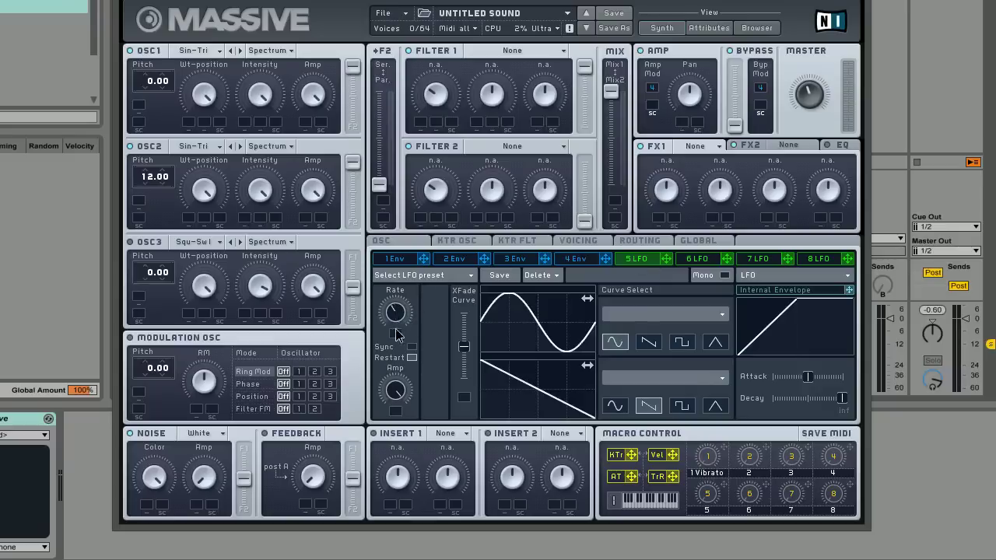
drag(465, 350, 472, 275)
click(714, 343)
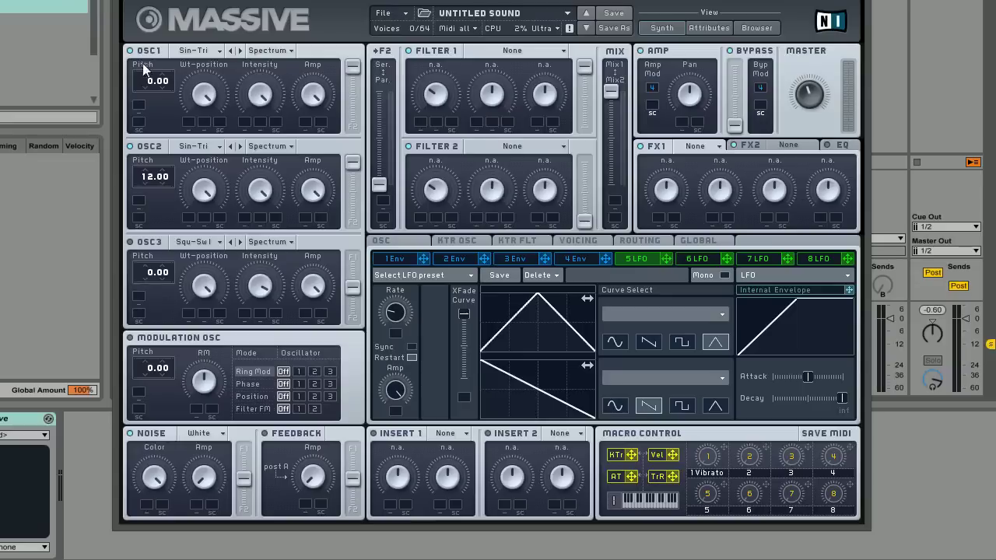
drag(667, 259, 187, 133)
drag(666, 261, 176, 185)
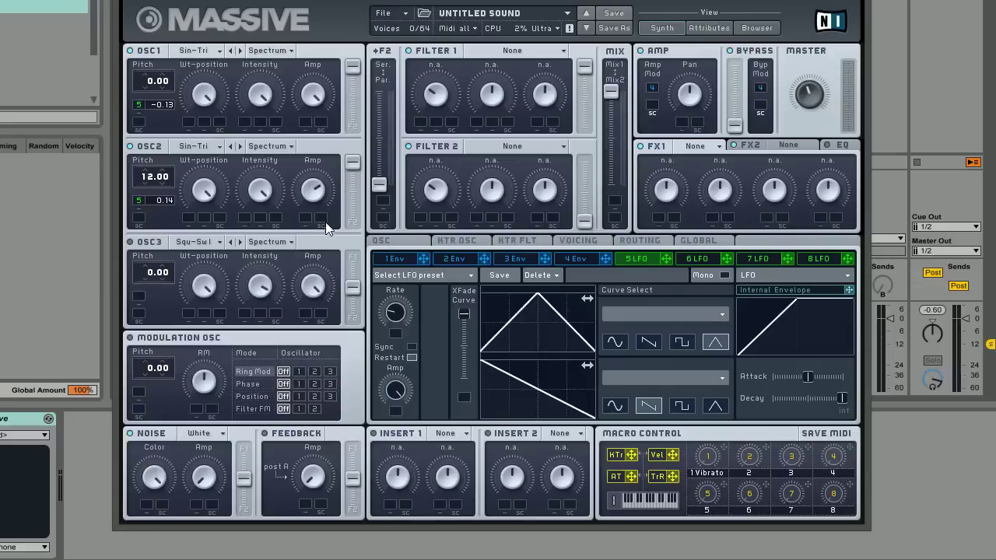
click(546, 53)
click(809, 66)
Switch the noise to Brown Noise and route it fully to filter 2.
click(213, 433)
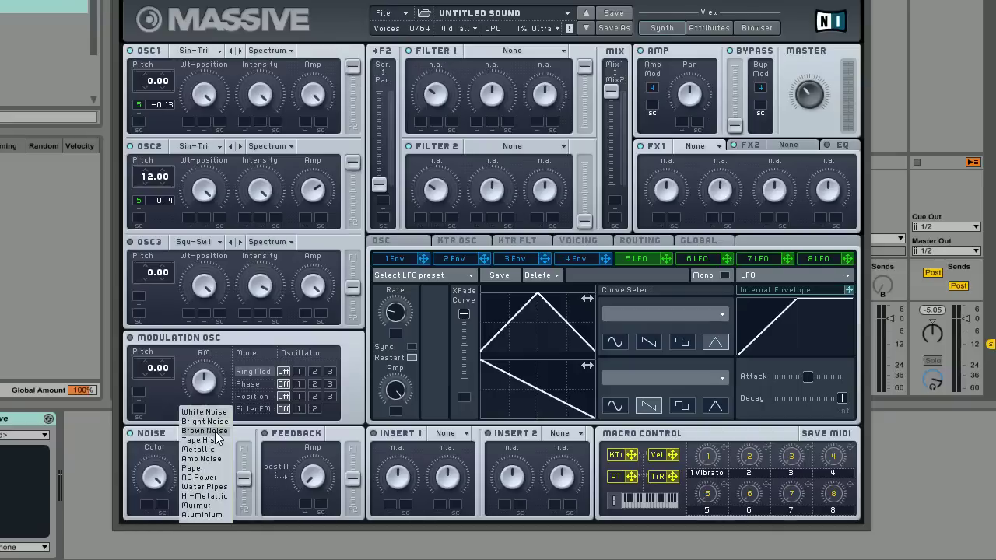
click(222, 432)
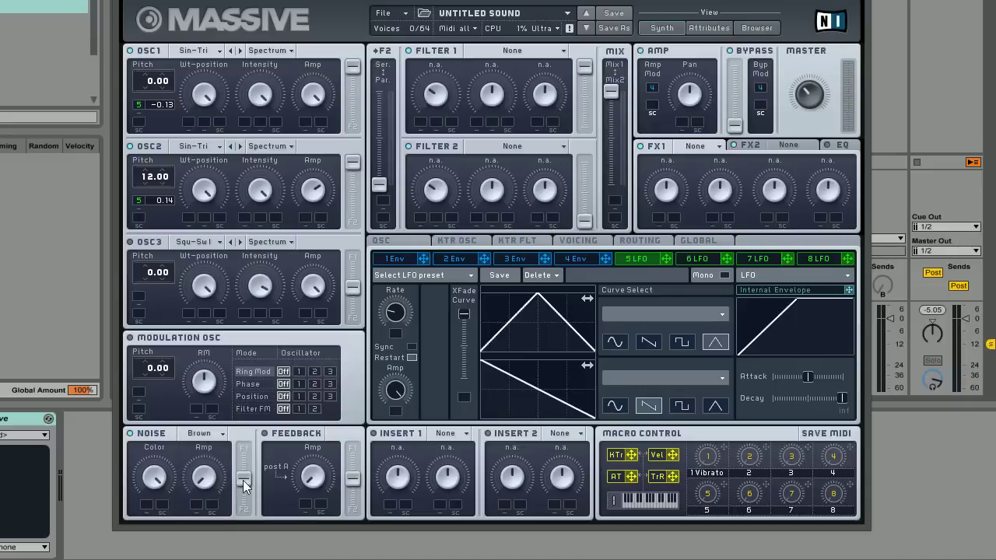
drag(243, 480, 243, 510)
Assign Envelope 2 to Noise Amp, drop its sustain level to zero, and shorten its decay.
click(456, 258)
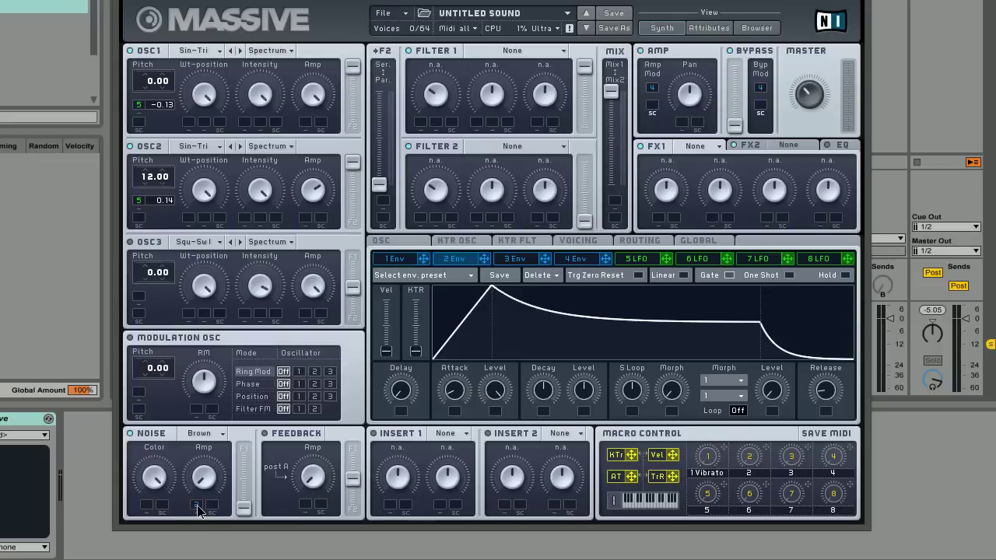
drag(197, 505, 209, 451)
drag(588, 391, 585, 469)
drag(548, 399, 549, 394)
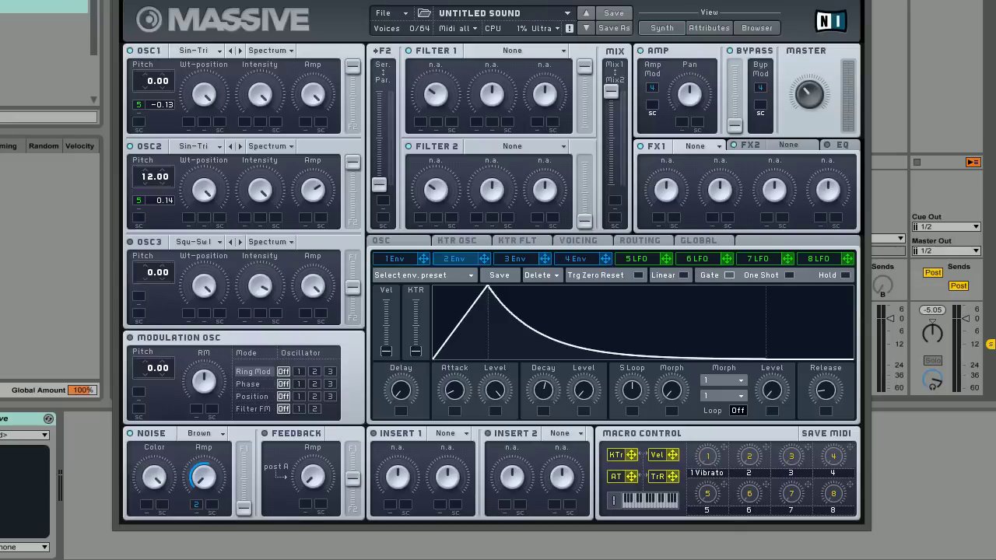
Set Filter 1 to Lowpass 2 with lower resonance, shift the filter mix, and raise noise and Filter 2 levels.
click(524, 51)
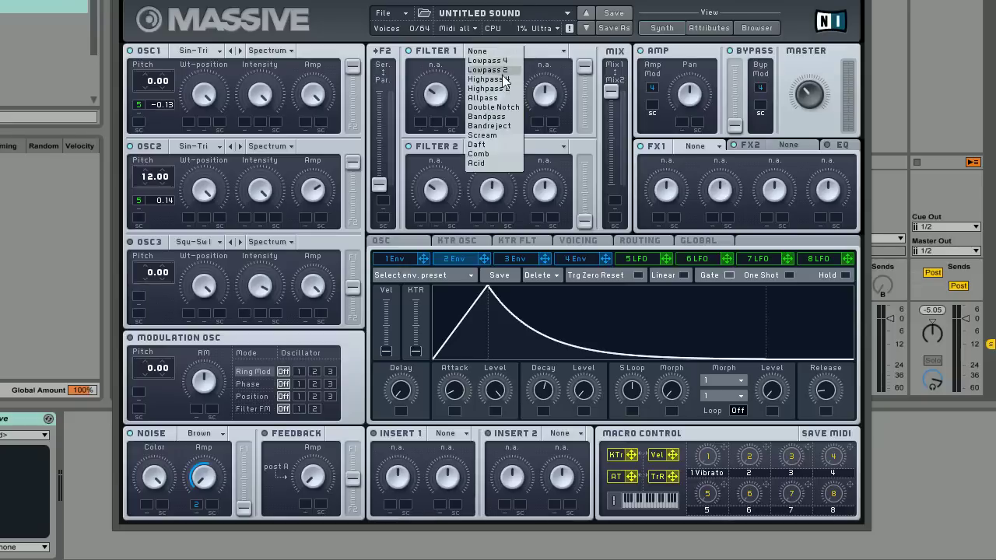
click(502, 71)
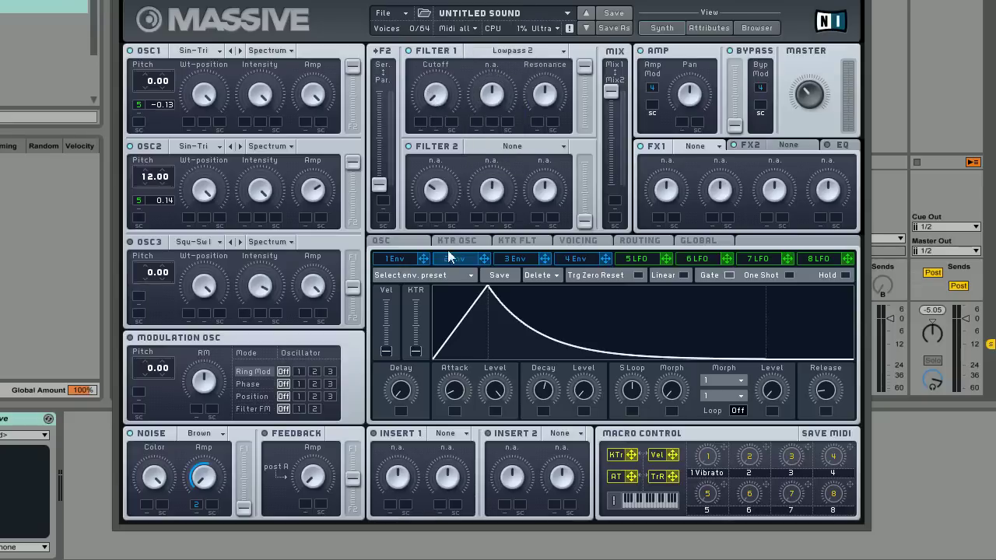
drag(542, 140, 544, 144)
drag(612, 93, 612, 123)
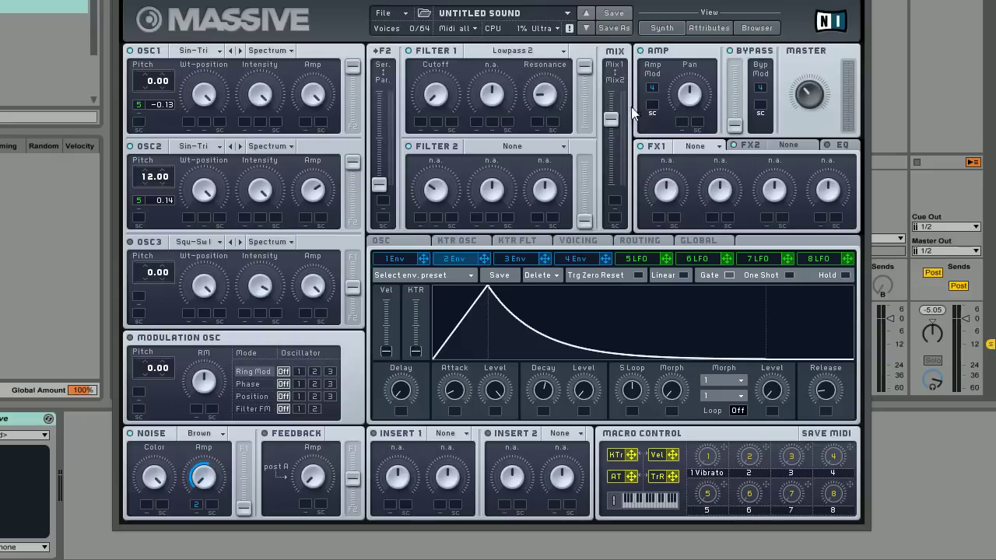
drag(204, 457, 203, 439)
drag(584, 221, 580, 181)
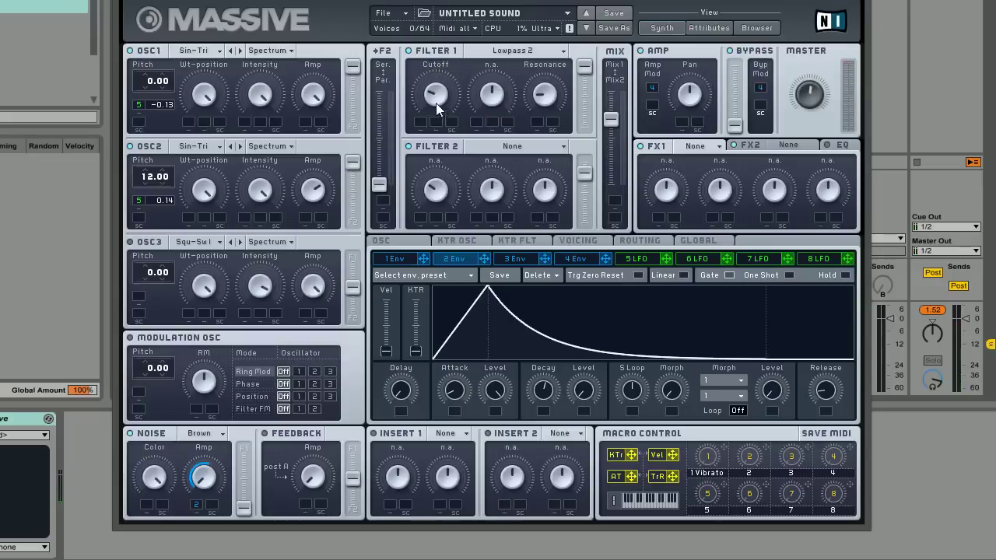
Turn up the Filter 1 cutoff and assign KTr keytracking to its first modulation slot.
scroll(438, 96, up, 3)
mouse_move(631, 457)
mouse_down()
mouse_move(488, 177)
mouse_move(420, 129)
mouse_move(425, 70)
mouse_up()
Show the KTr Flt page with its linear keytracking curve.
click(505, 240)
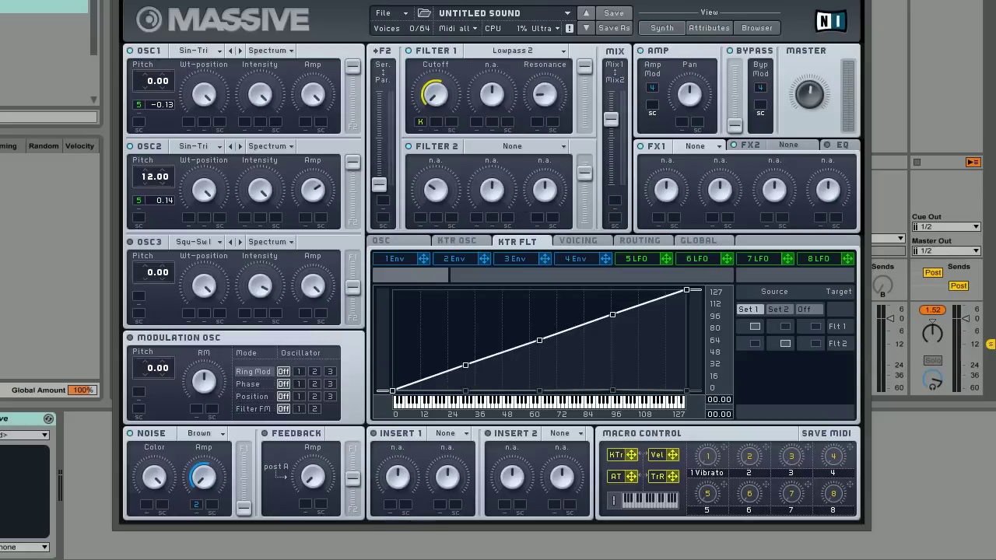
Route Envelope 3 to the Filter 1 cutoff and lengthen its attack and adjust its decay.
click(519, 262)
drag(485, 180, 443, 95)
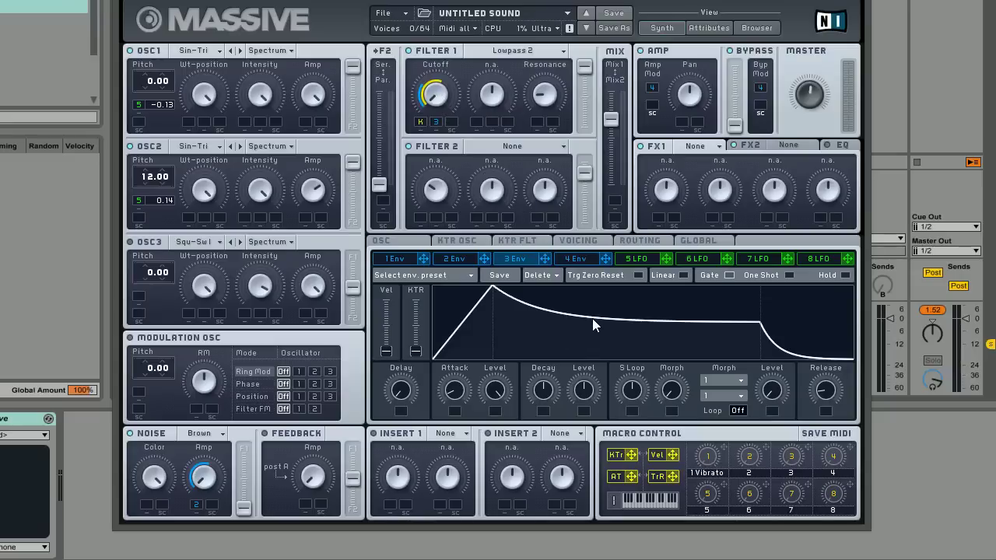
drag(470, 393, 462, 386)
drag(585, 397, 544, 402)
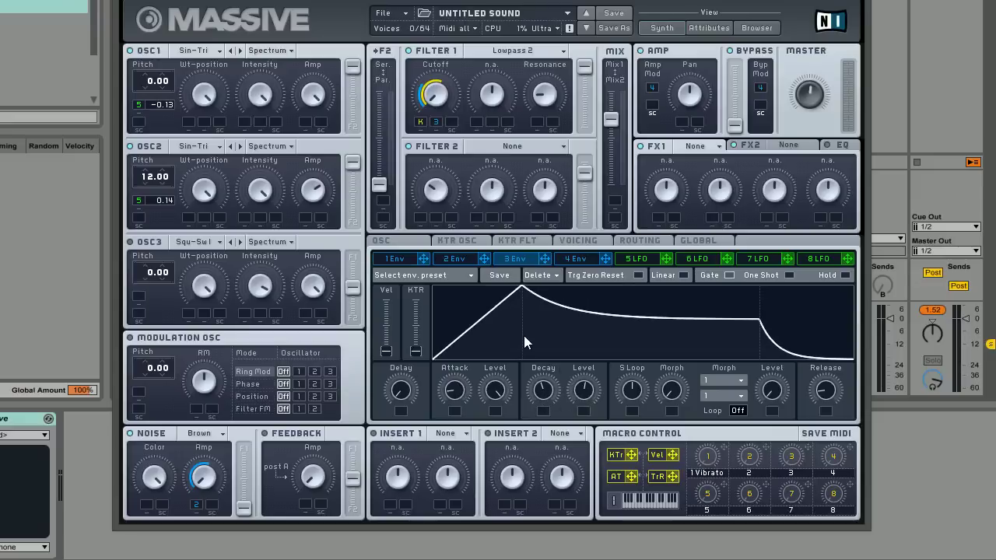
Give Envelope 4 a slower attack and a lower, mid-level decay level.
click(576, 259)
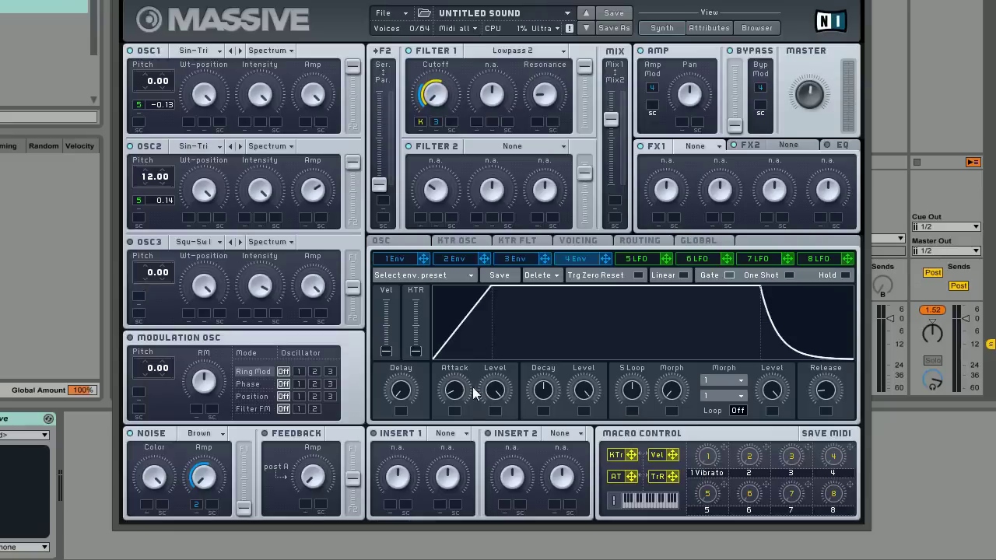
drag(464, 398, 464, 389)
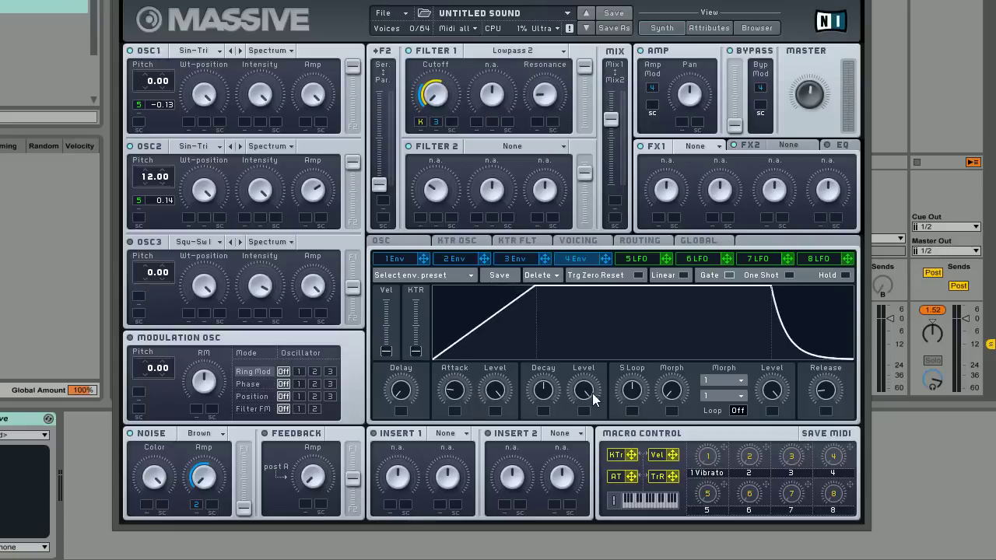
drag(588, 398, 588, 452)
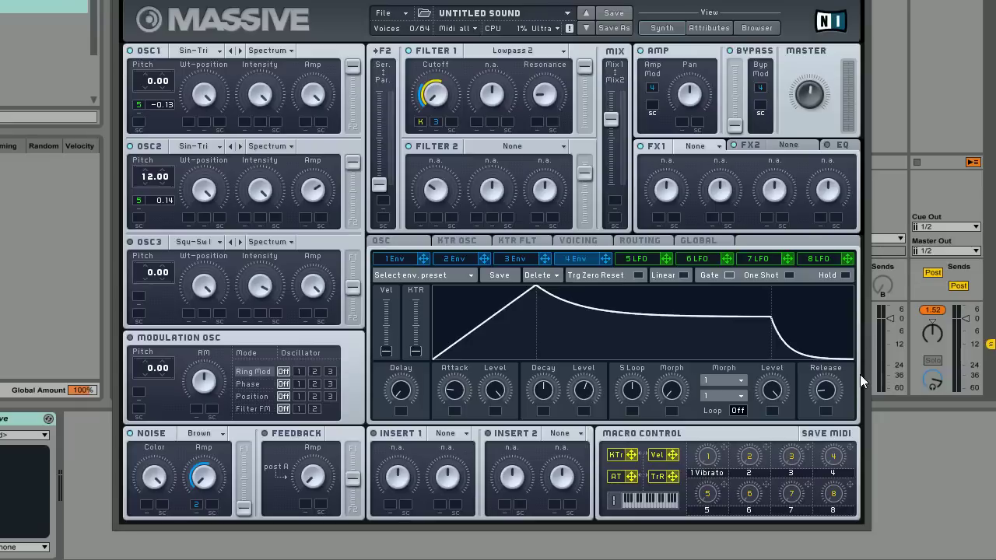
Lengthen Envelope 3's release, then bring up Envelope 2 and raise the master volume.
click(521, 258)
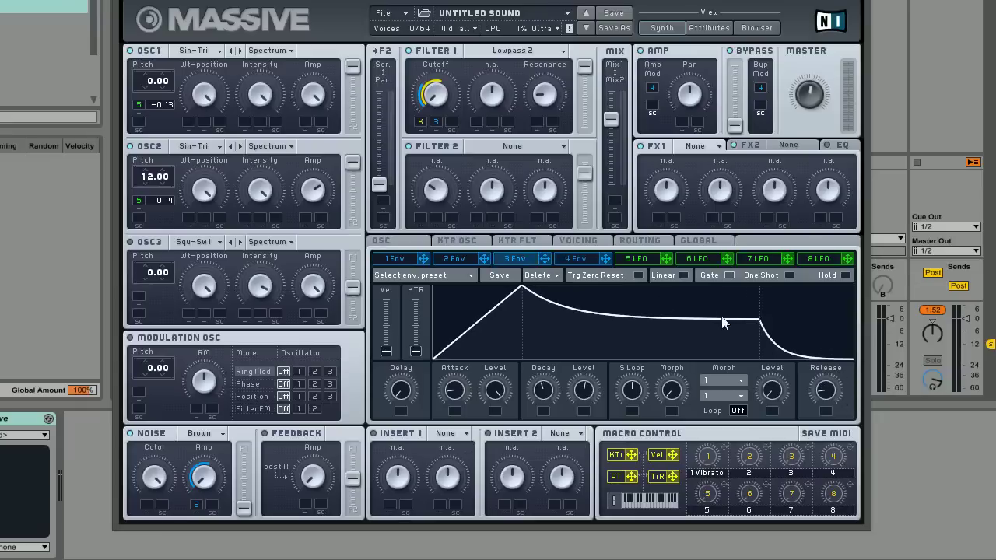
drag(828, 392, 826, 379)
click(469, 258)
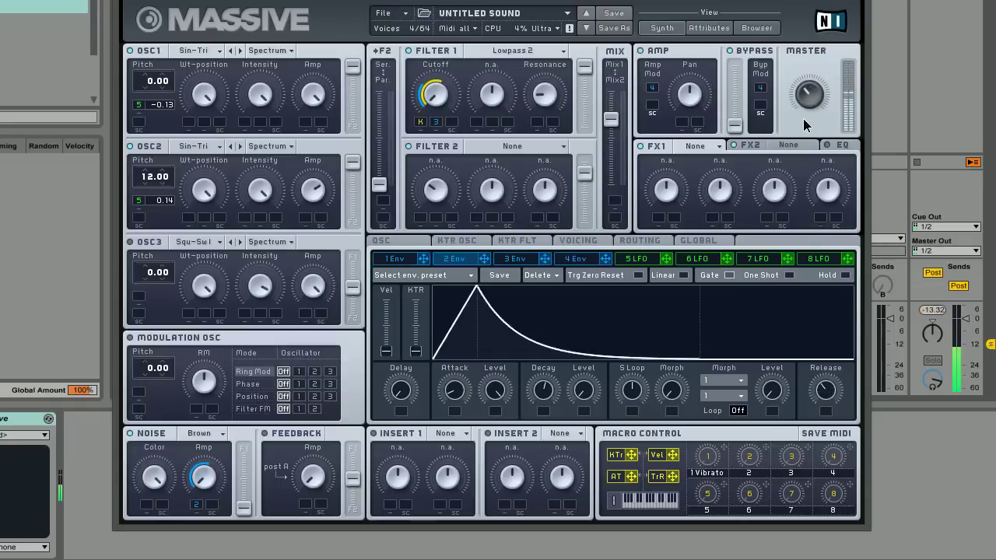
drag(807, 94, 807, 102)
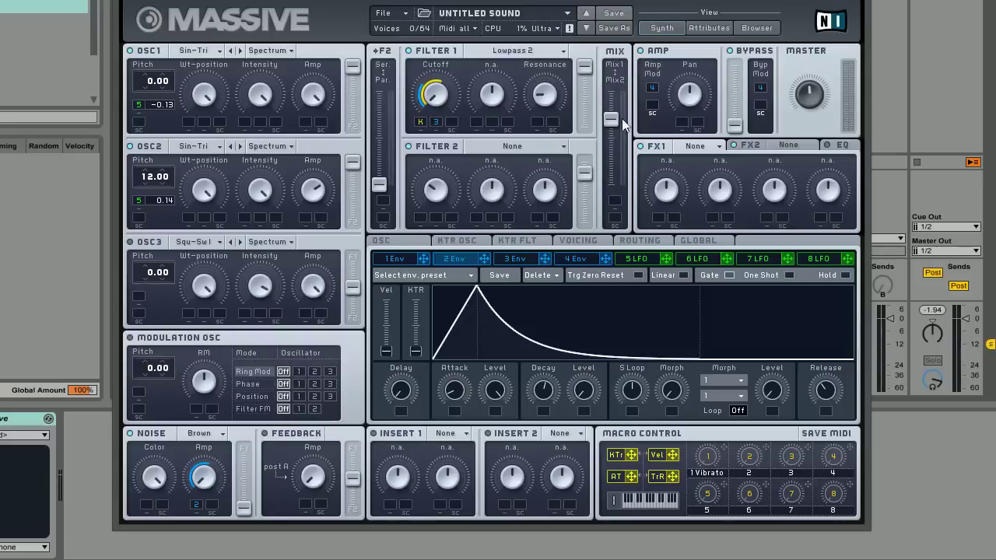
Power on Insert 1 and Insert 2, and route Insert 2 after the oscillator mix, before Amp/Pan.
click(373, 433)
click(487, 434)
click(638, 241)
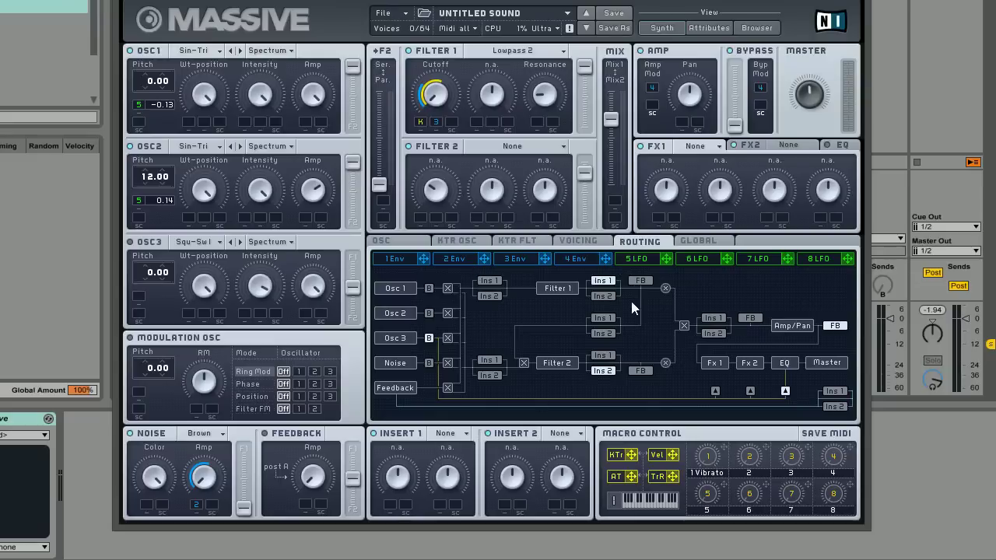
click(714, 334)
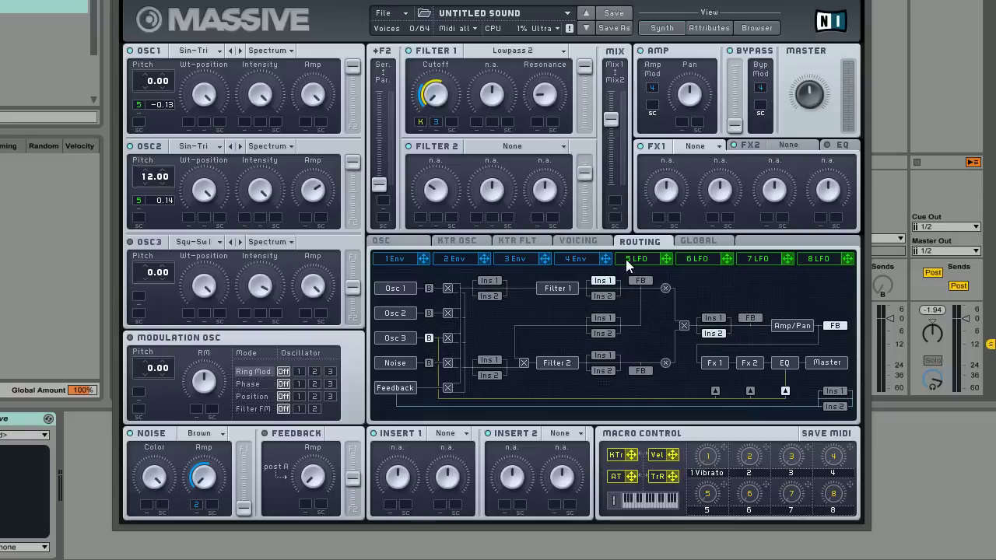
Choose HP LP Filter as the Insert 2 effect.
click(569, 435)
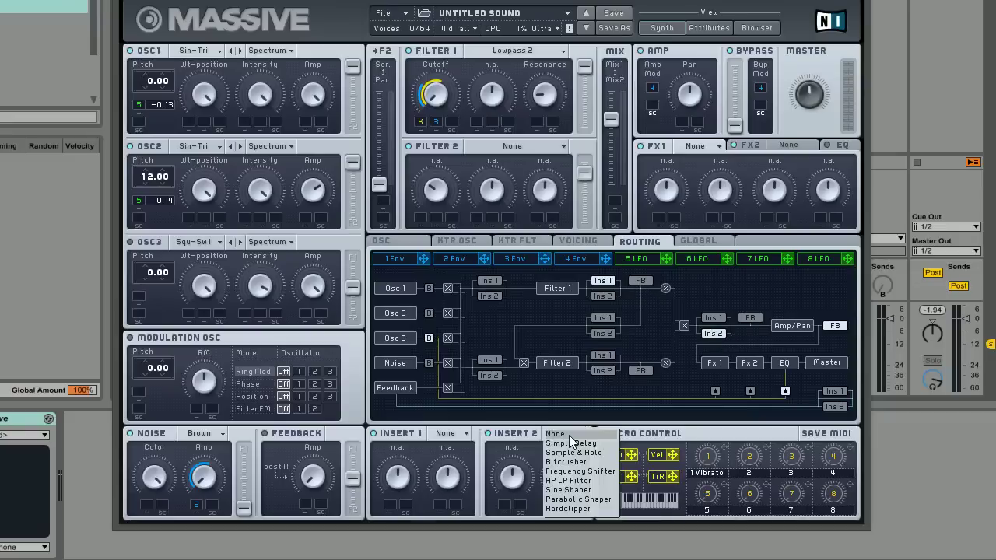
click(573, 479)
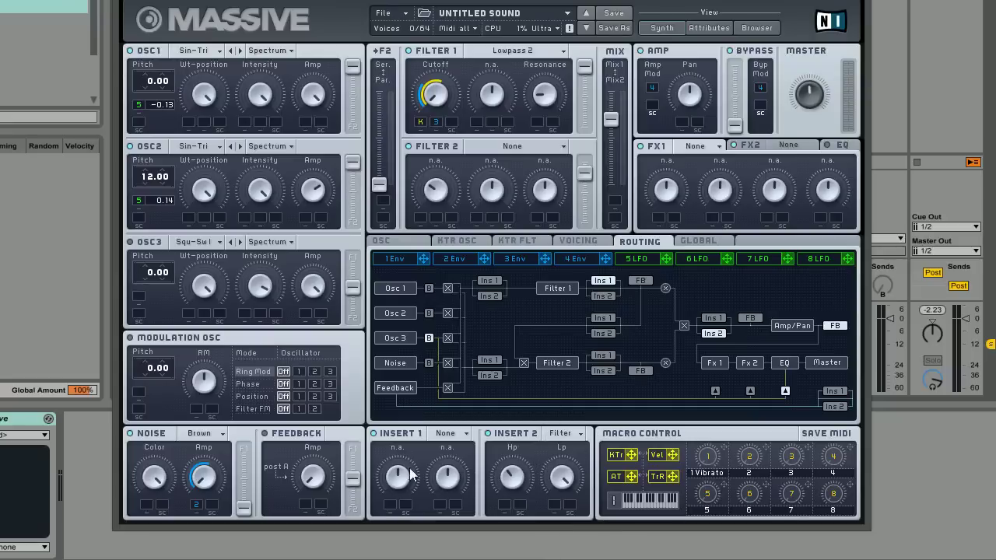
Load Sine Shaper into Insert 1, turn up its Drive, and switch the insert on.
click(456, 431)
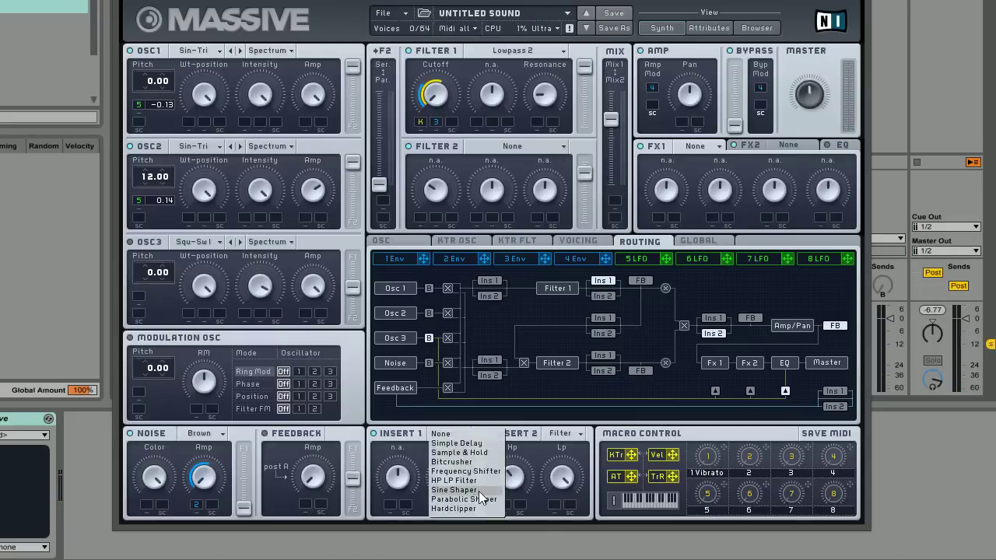
click(479, 490)
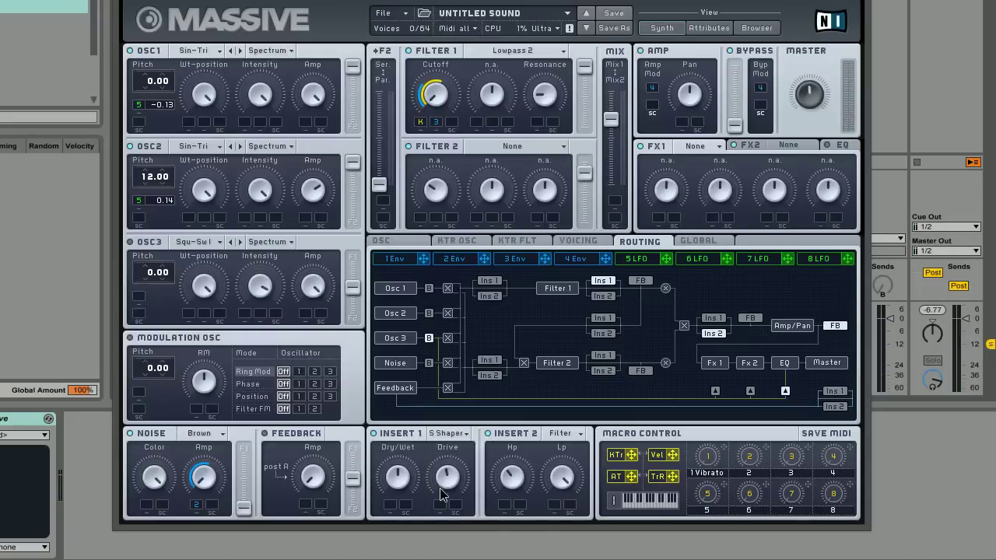
drag(440, 486, 404, 533)
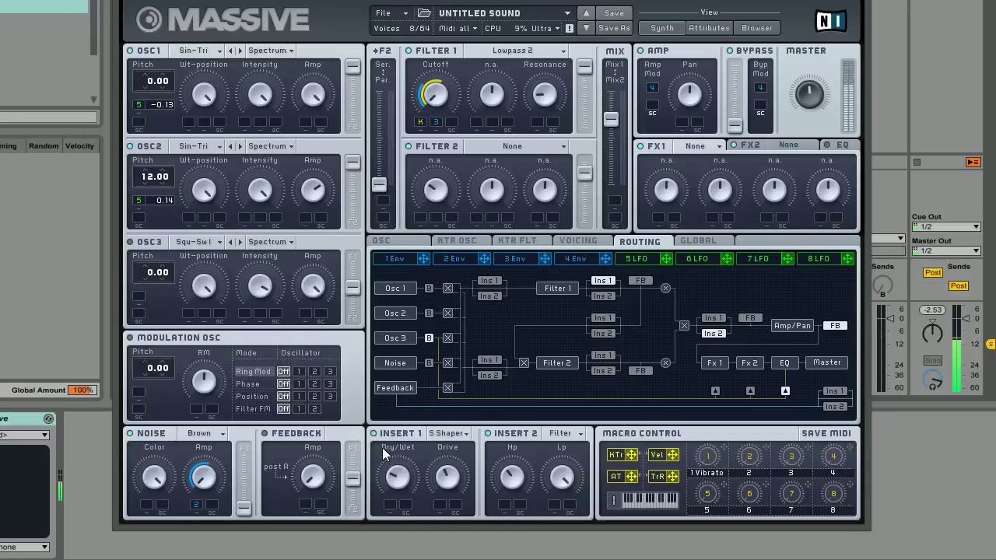
click(373, 434)
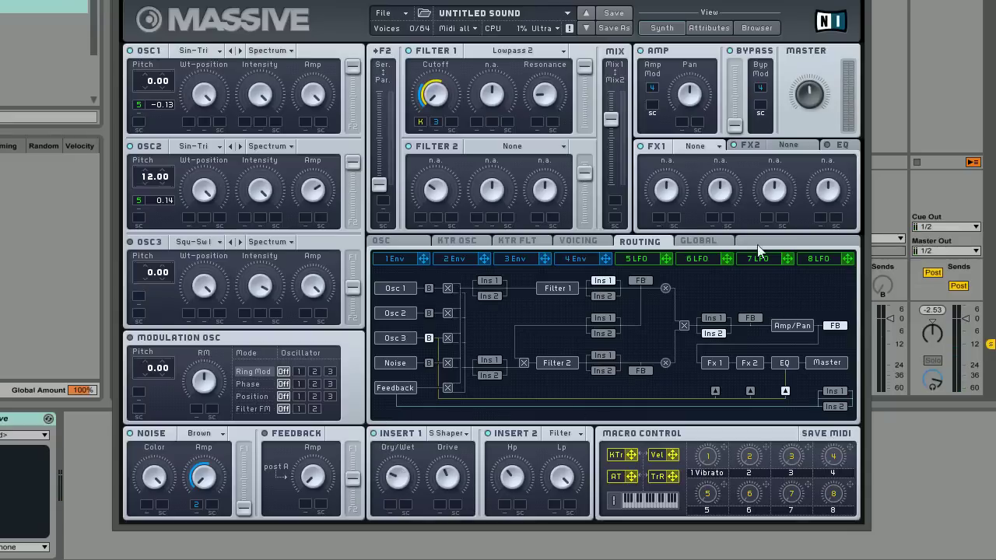
Put Delay Synced in FX1 and Reverb in FX2, returning to the delay's settings.
click(711, 147)
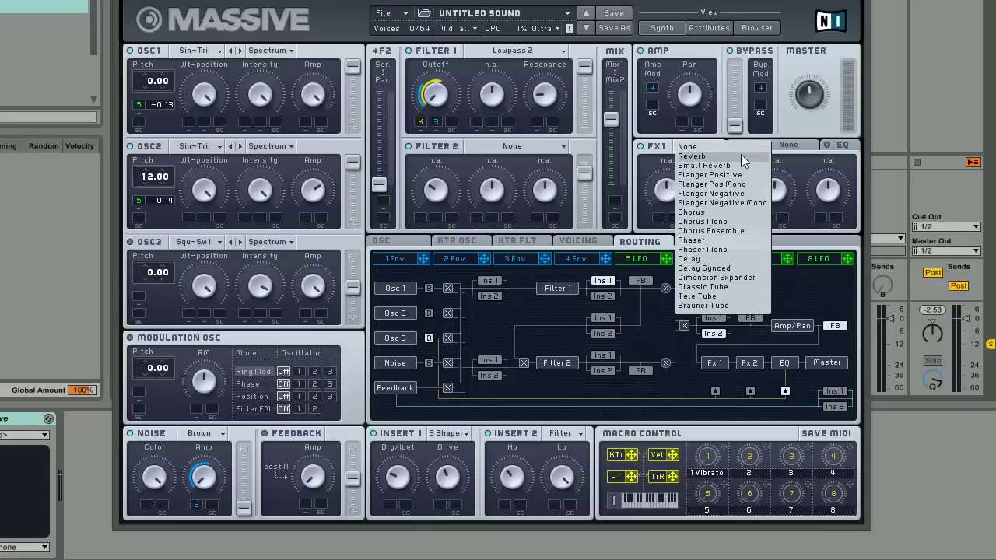
click(732, 271)
click(806, 145)
click(809, 144)
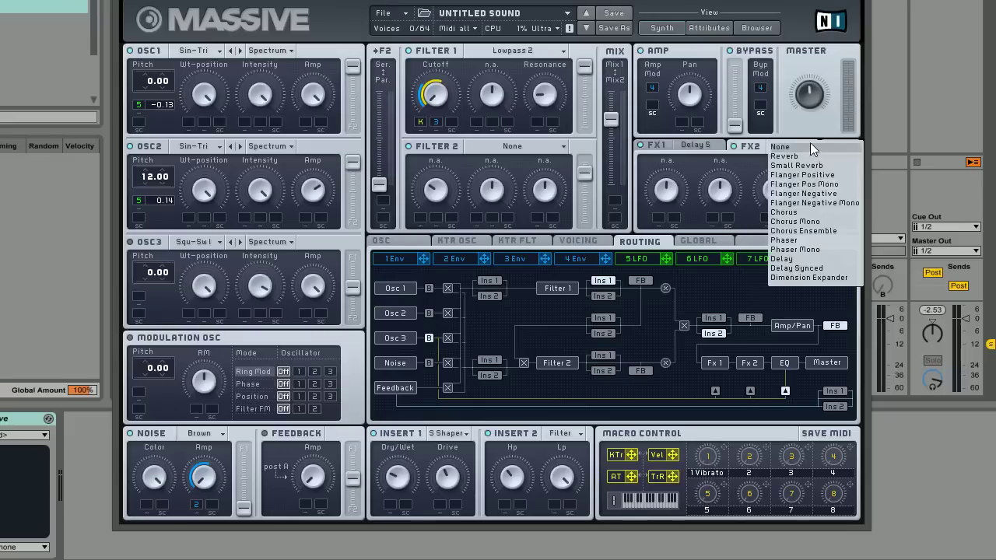
click(800, 158)
click(726, 148)
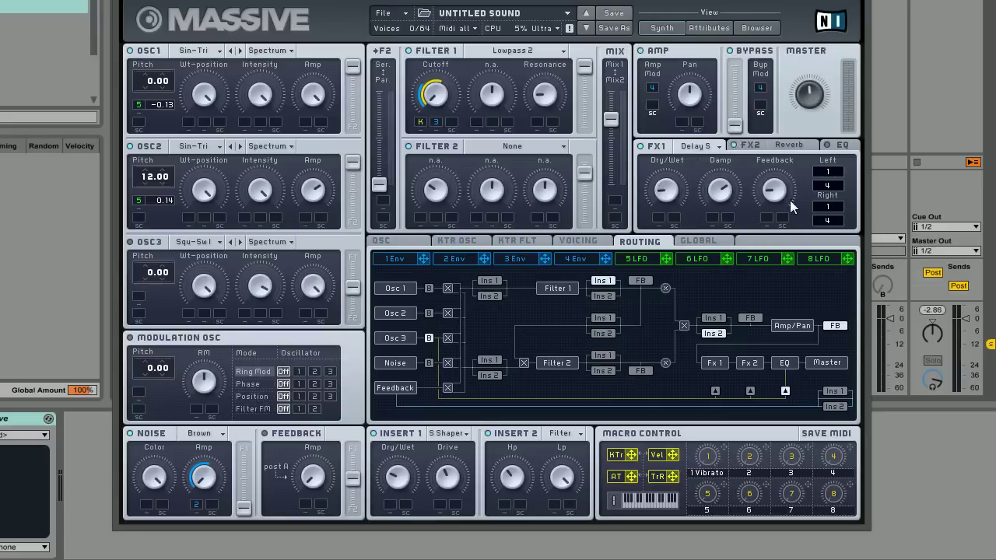
Raise the FX2 reverb's Density and Size and turn its Dry/Wet down.
click(736, 146)
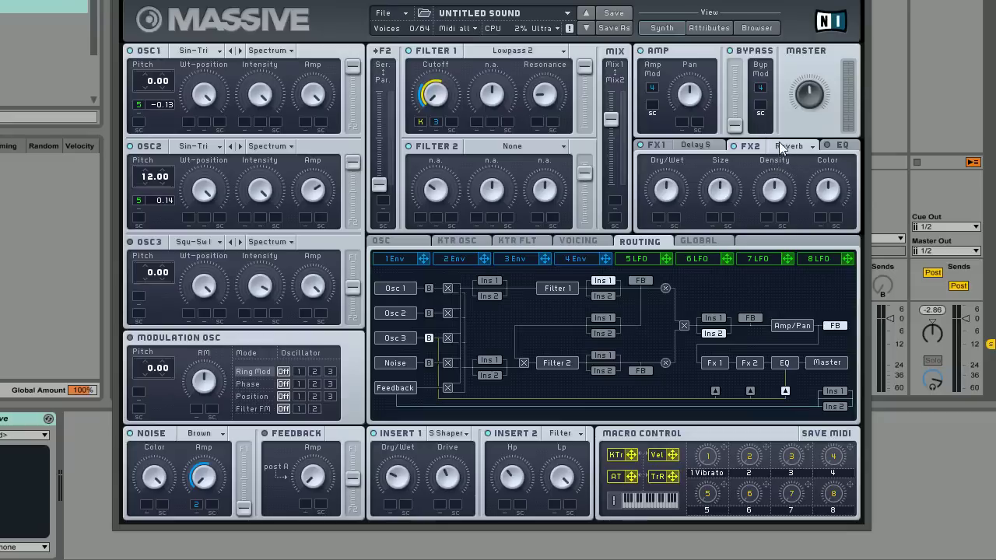
drag(778, 196, 783, 169)
drag(727, 193, 731, 167)
drag(671, 196, 671, 238)
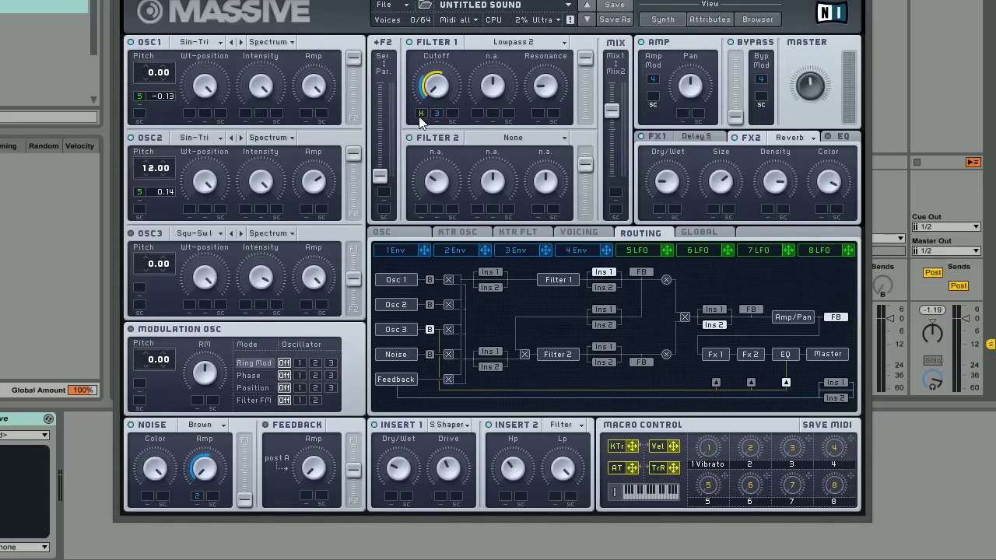
Show the Voicing page with 64 max voices, Unisono 4 and Pitch/Cutoff spread on.
click(575, 233)
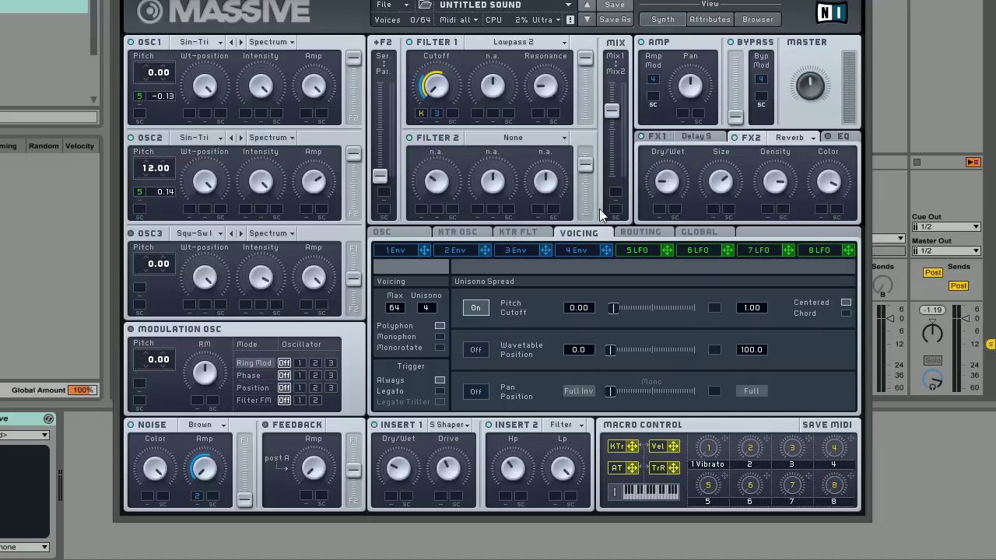